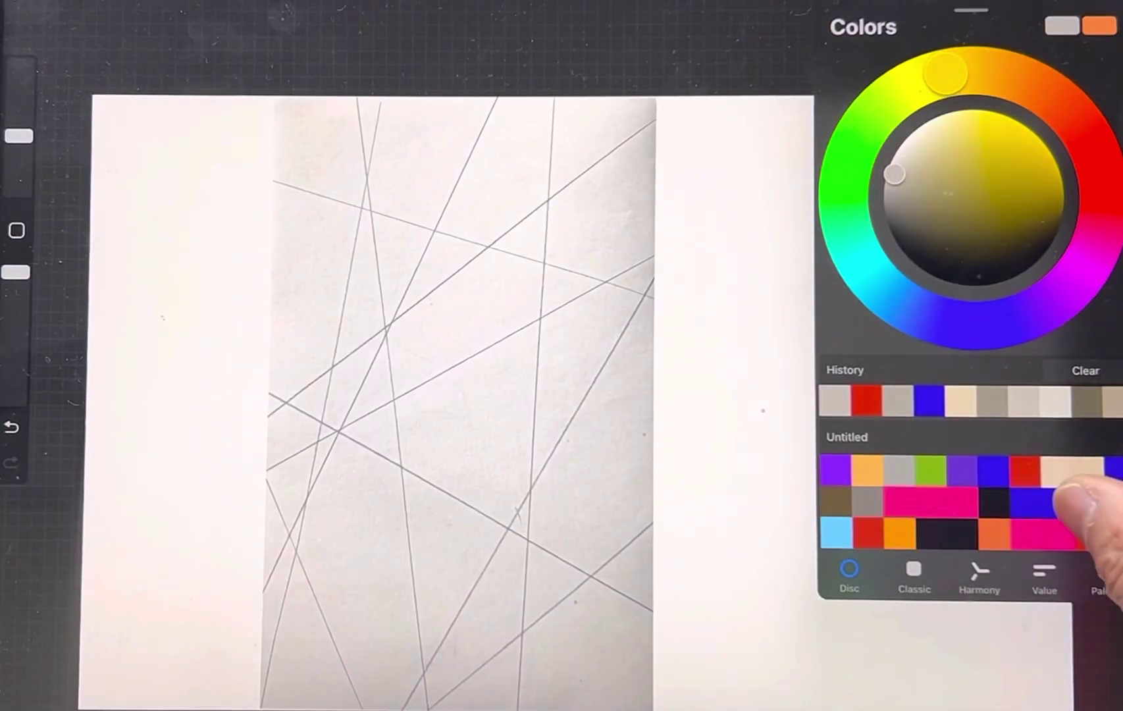
- Pick the blue swatch from the Untitled palette as the drawing colour
{"action": "left_click", "coordinate": [1037, 502]}
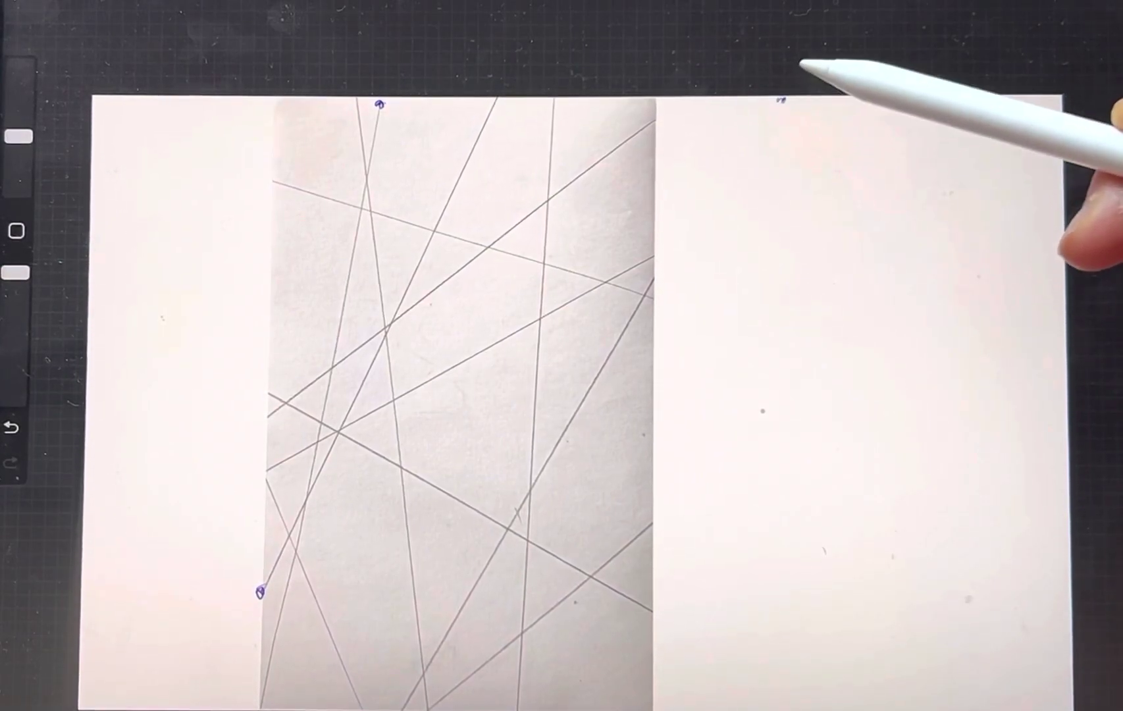
- Mark the starting point of the first copied blue line on the blank right half
{"action": "left_click", "coordinate": [779, 99]}
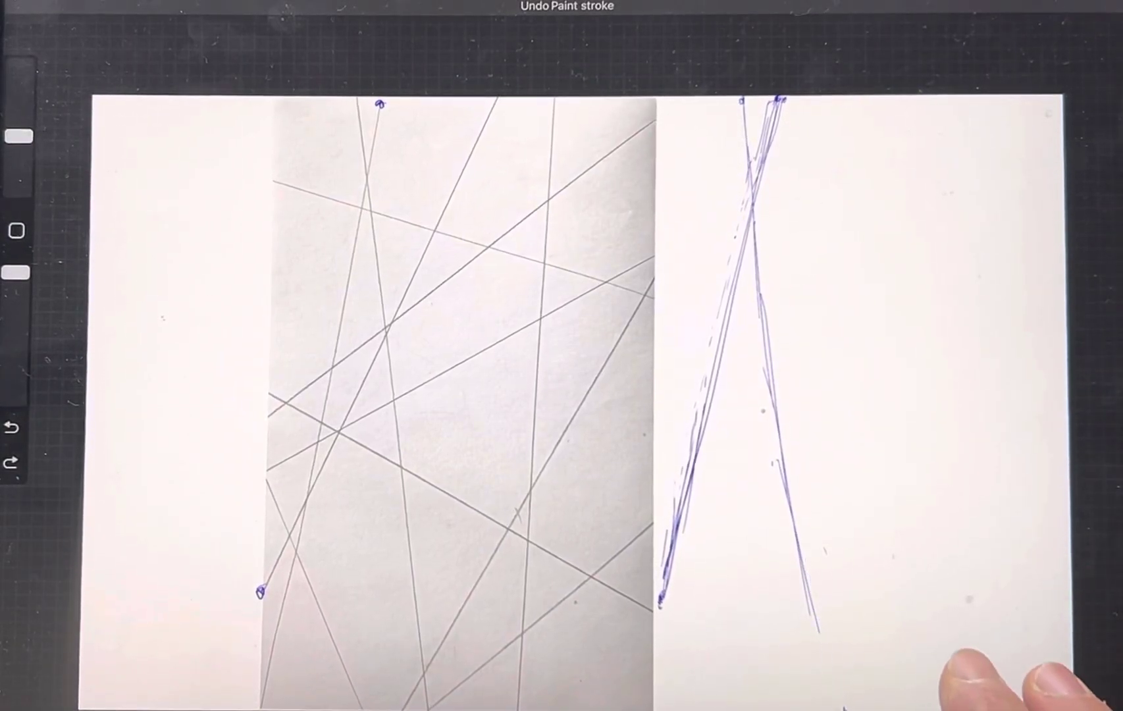
- Undo three blue strokes, leaving only a short fragment and a few end marks
{"action": "key", "text": "ctrl+z"}
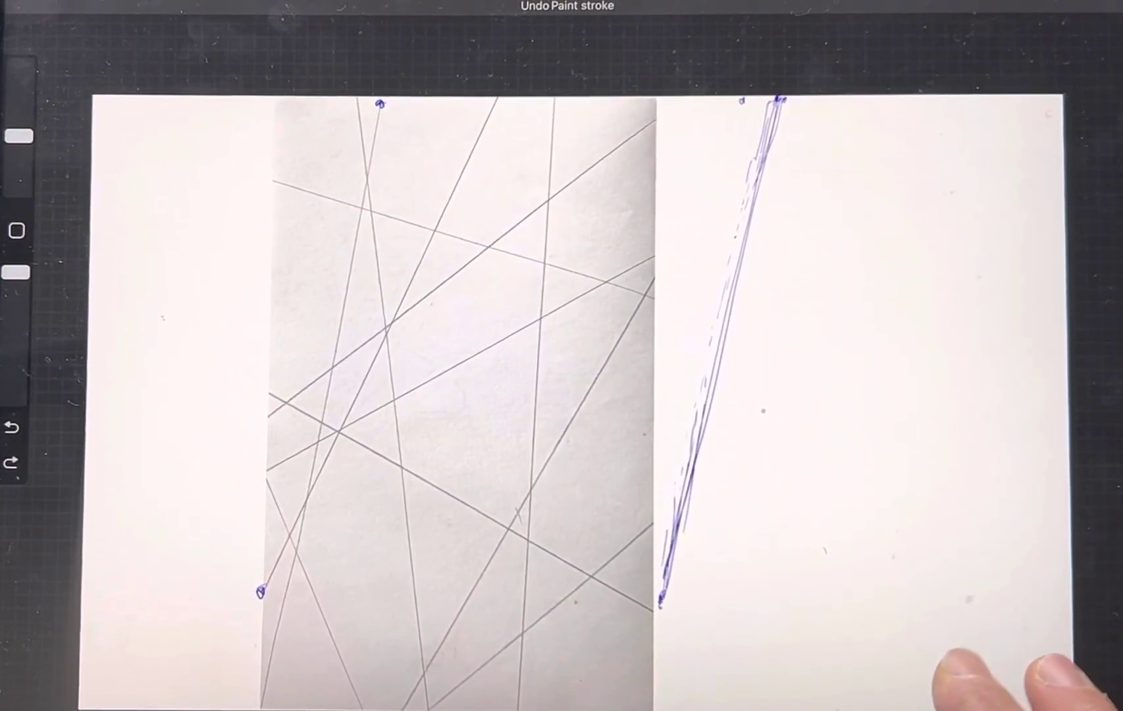
{"action": "key", "text": "ctrl+z"}
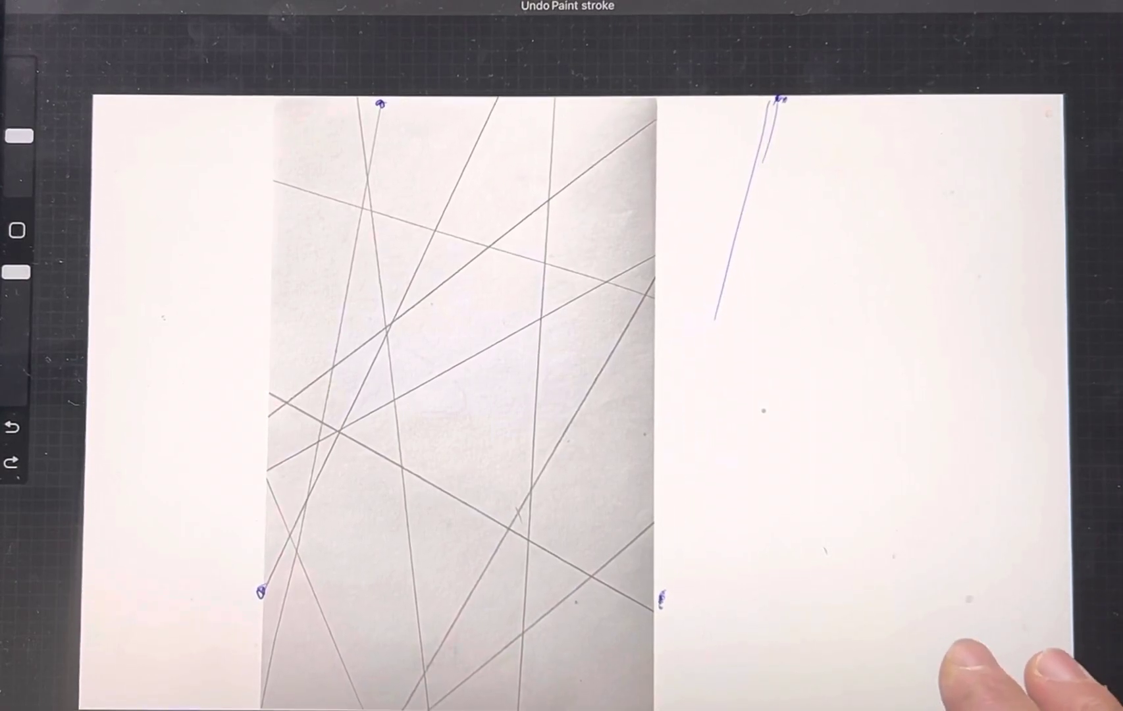
{"action": "key", "text": "ctrl+z"}
{"action": "key", "text": "ctrl+z"}
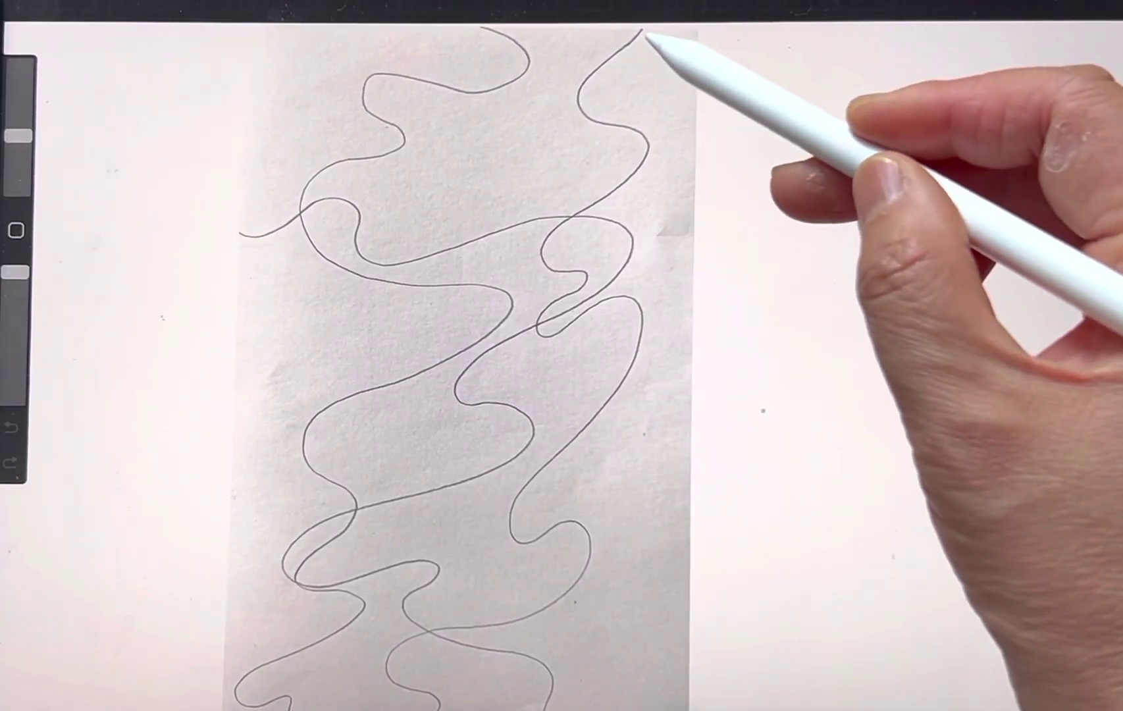
- Begin the first blue stroke of the wavy-curve copy beside the reference
{"action": "left_click_drag", "start_coordinate": [595, 272], "coordinate": [600, 279]}
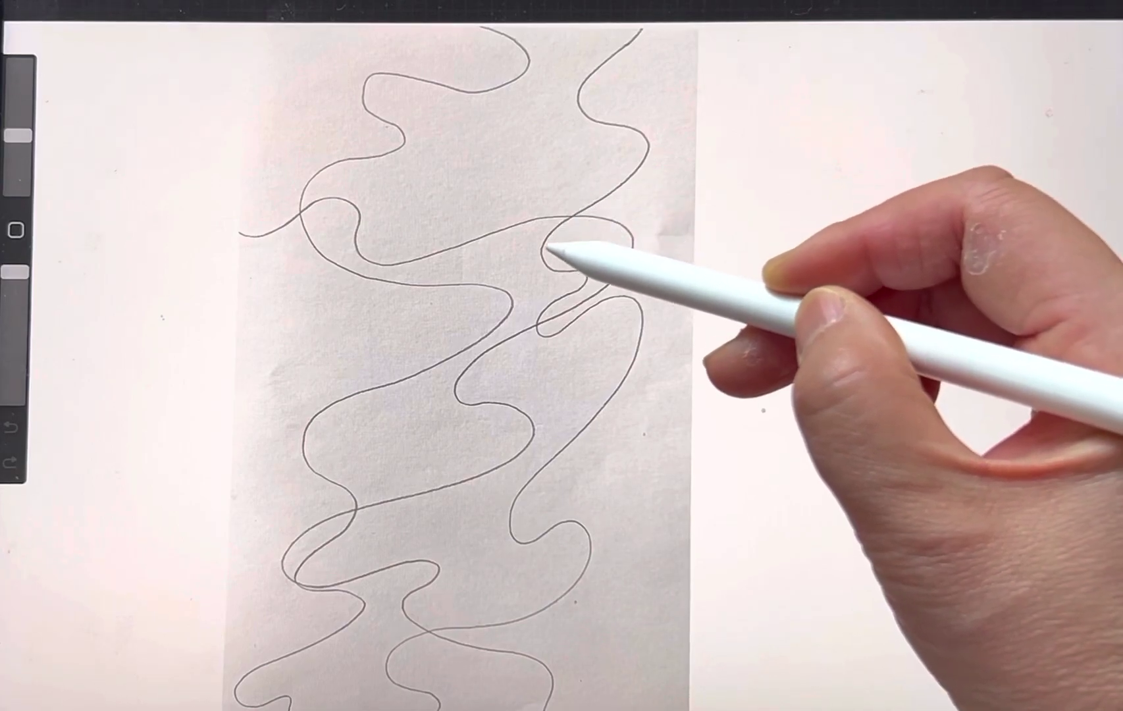